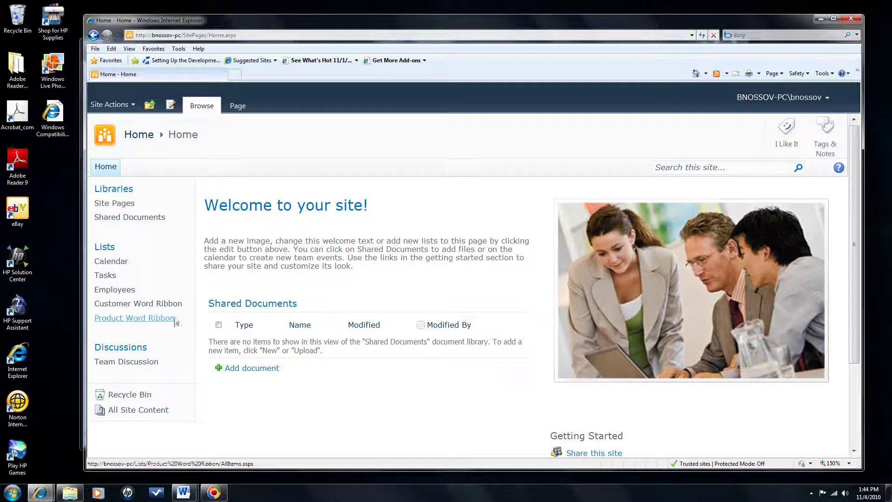
Step: Browse the SharePoint customer list and Product Word Ribbon list, then open the Discount Document description
click(173, 307)
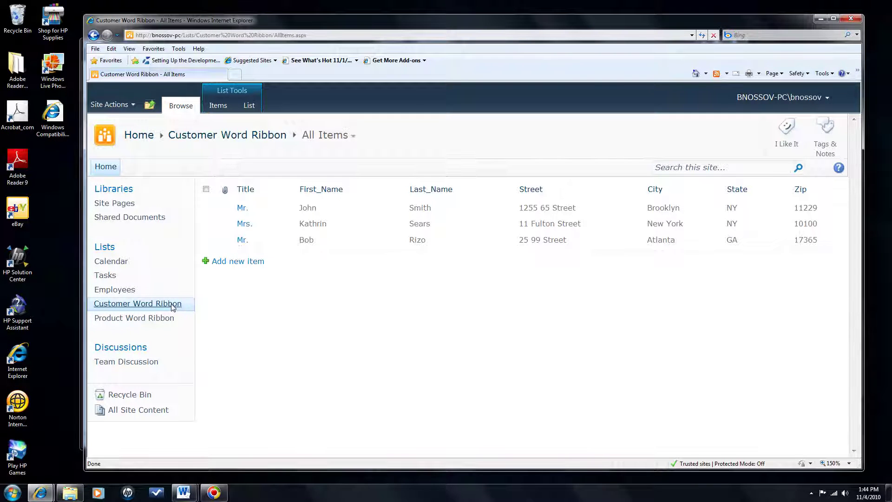
key(super+plus)
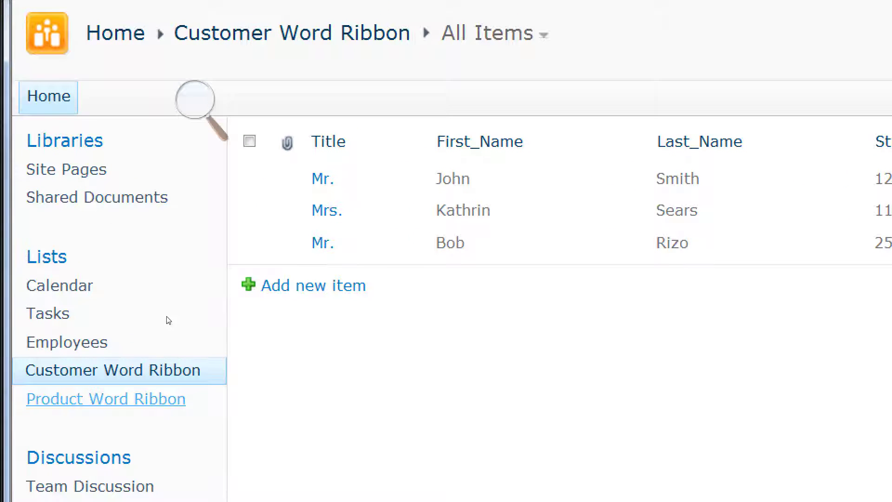
click(106, 399)
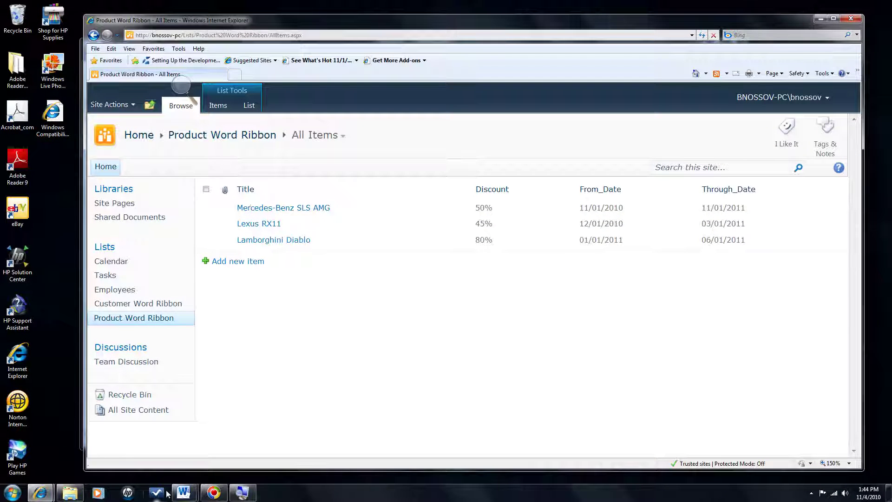
mouse_move(183, 493)
click(230, 460)
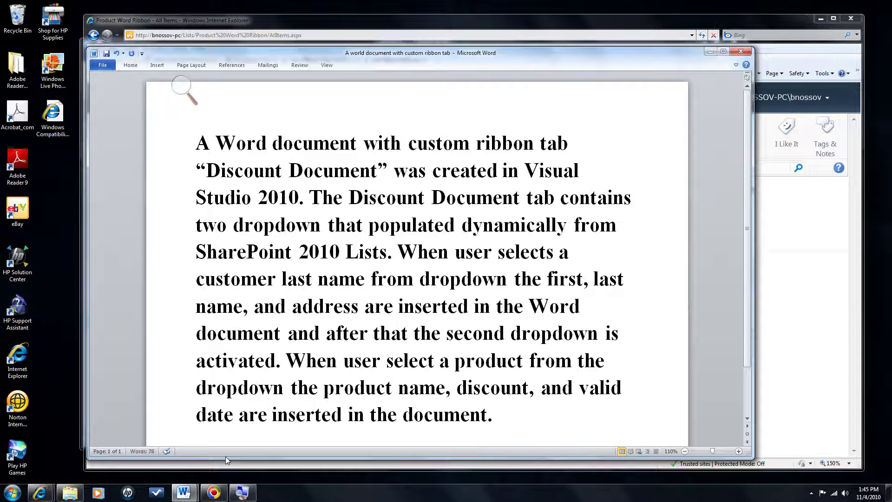
Step: Bring the DiscountWord folder window, listing DiscountOffer and DiscountWordTemplate, to the front
click(71, 494)
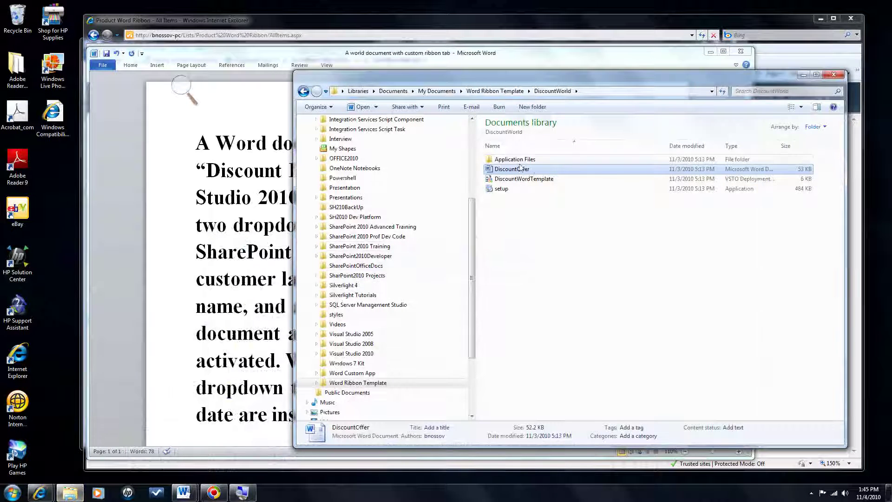
Step: Open the DiscountOffer letter in Word and show its Discount Document tab
double_click(513, 169)
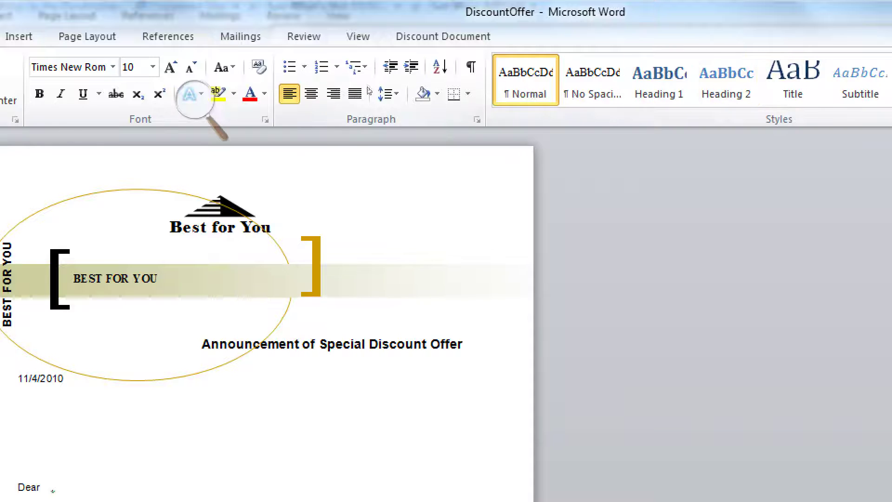
click(443, 36)
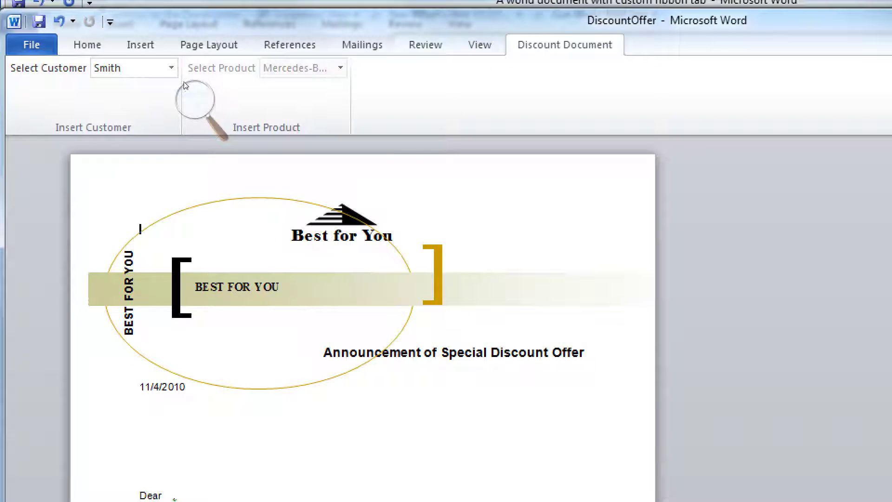
Step: Address the letter to Sears and insert the Lamborghini Diablo with its 80% discount
click(171, 67)
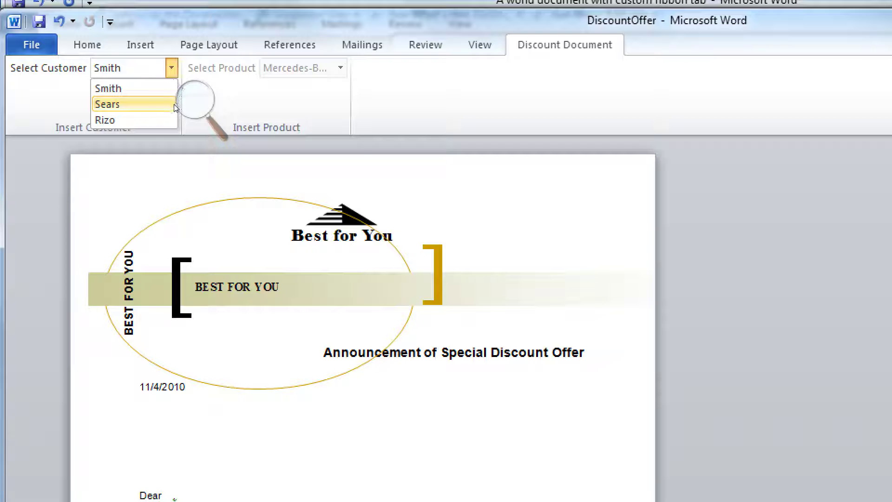
click(174, 104)
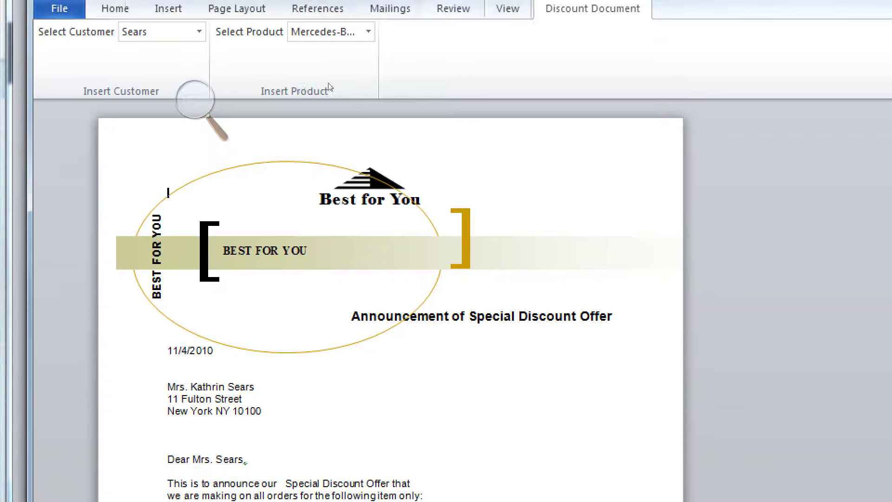
key(alt+Down)
key(Down)
key(Down)
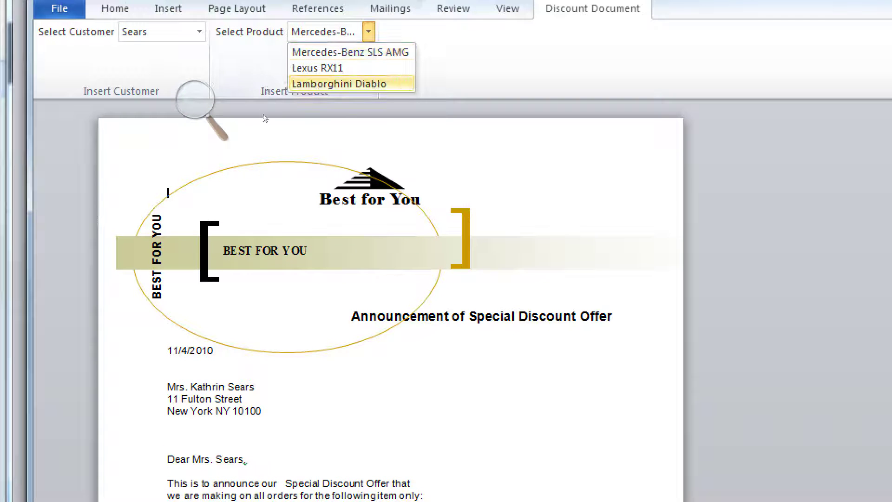
key(Return)
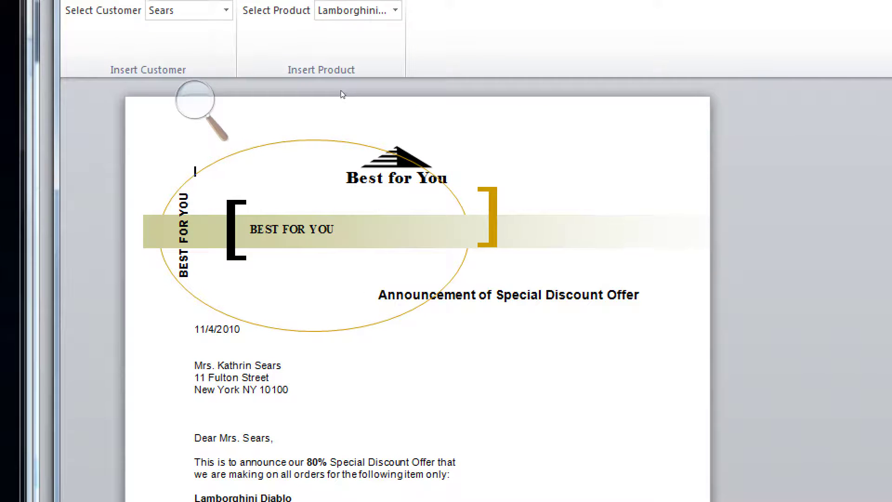
Step: Switch the letter to customer Smith and the Mercedes-Benz SLS AMG at 50% off
click(200, 25)
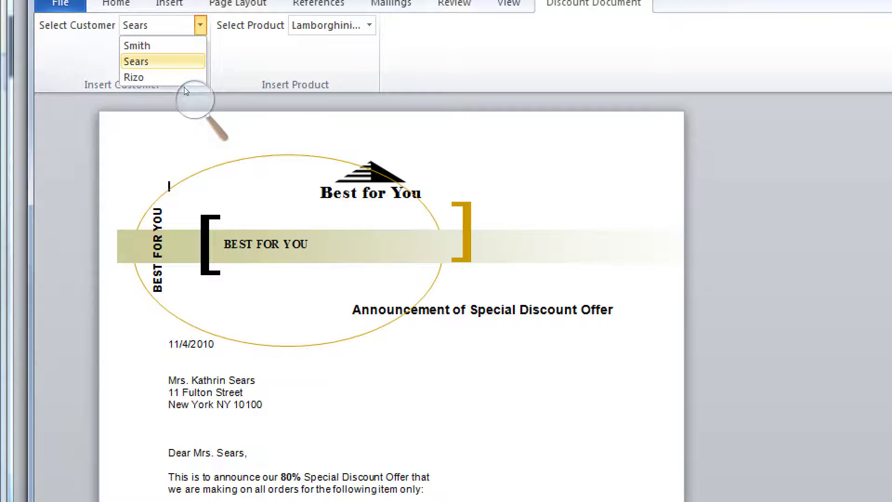
key(Up)
key(Return)
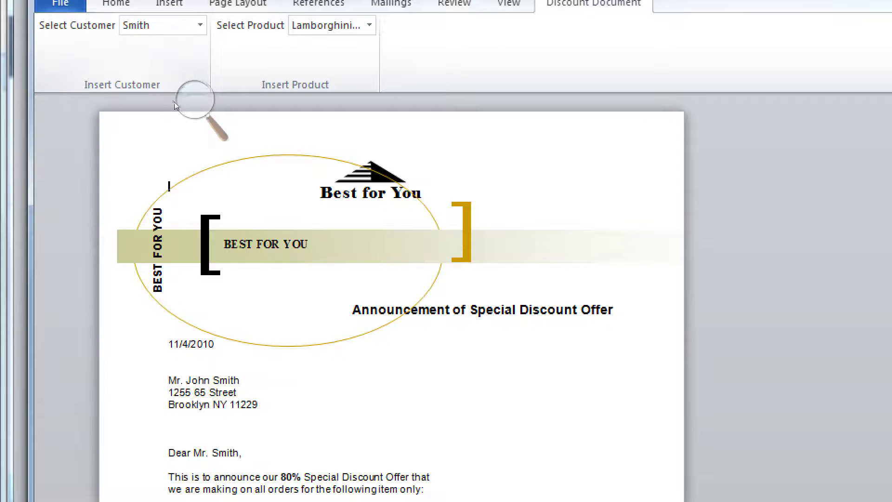
key(Tab)
key(alt+Down)
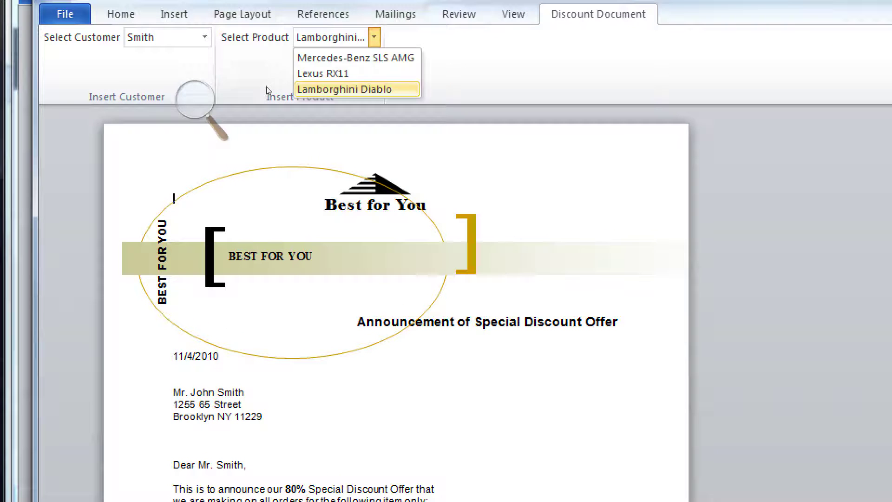
key(Up)
key(Up)
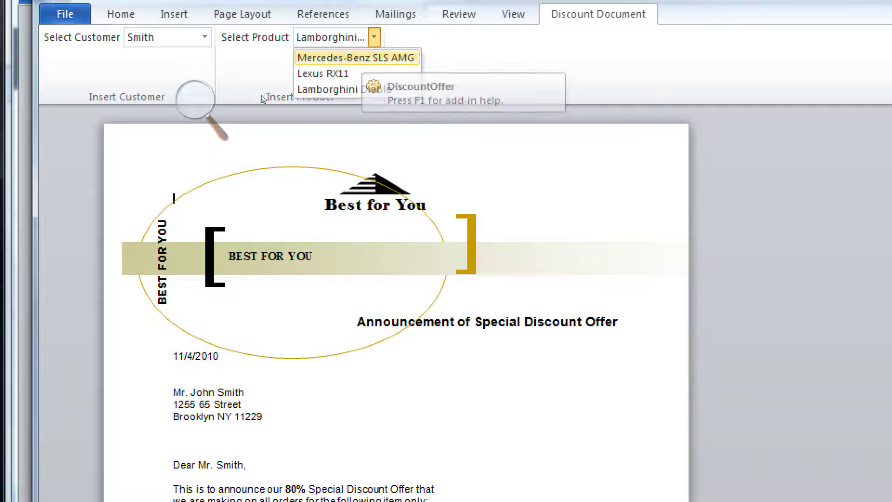
key(Return)
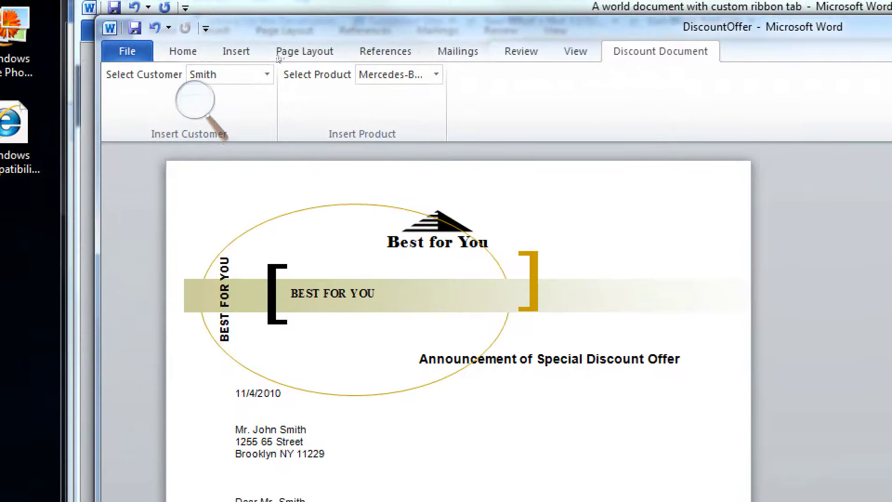
click(132, 52)
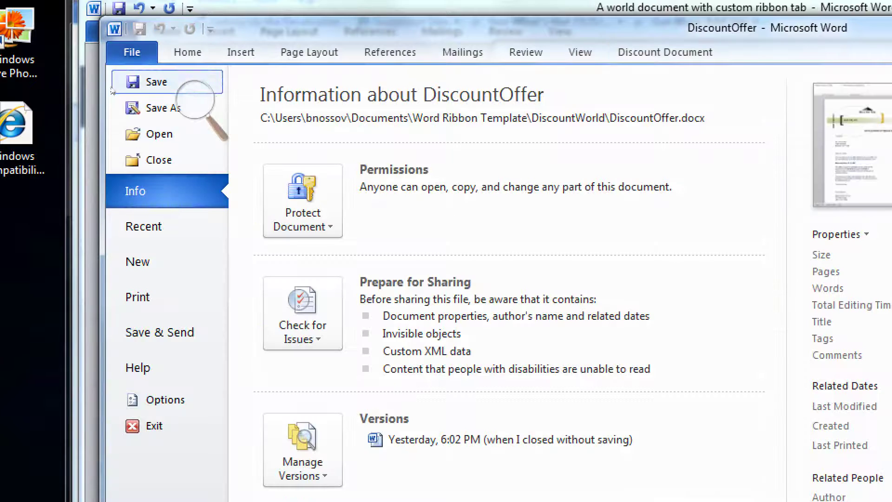
Step: Save the letter as DiscountOffer with the PDF file type
click(159, 105)
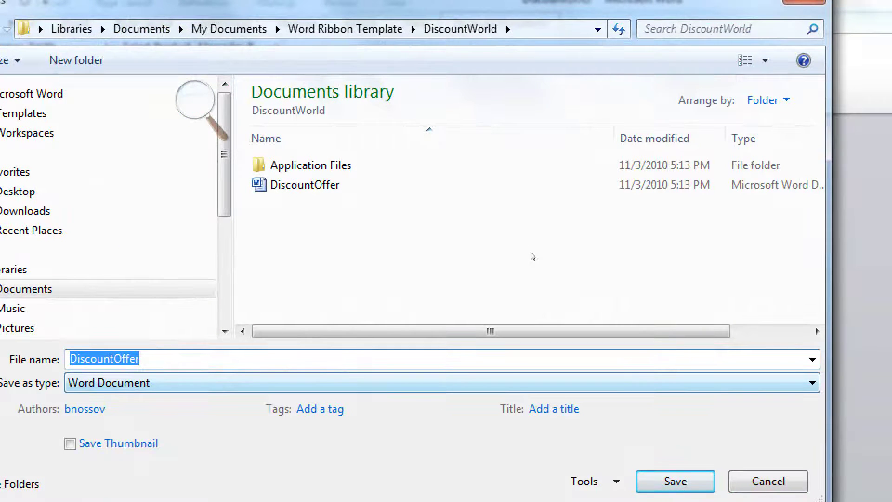
key(alt+Down)
key(Down)
key(Down)
key(Down)
key(Down)
key(Down)
key(Down)
key(Up)
key(Down)
key(Down)
key(Up)
key(Return)
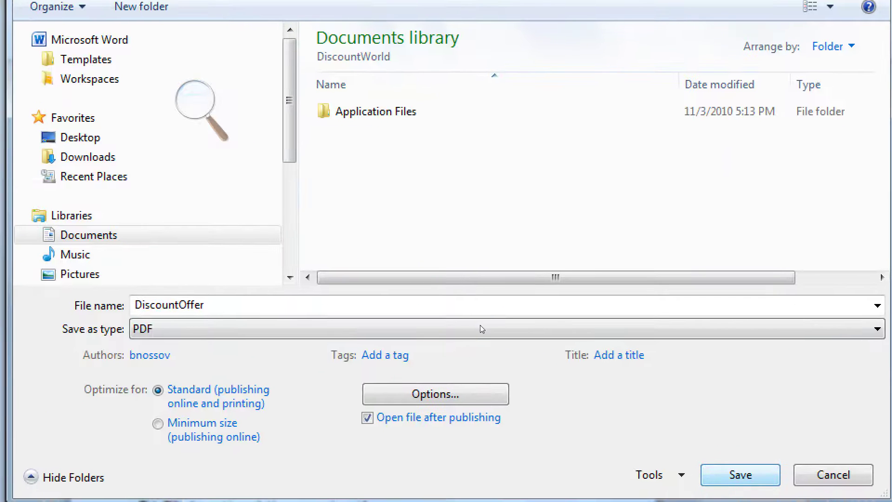
key(Return)
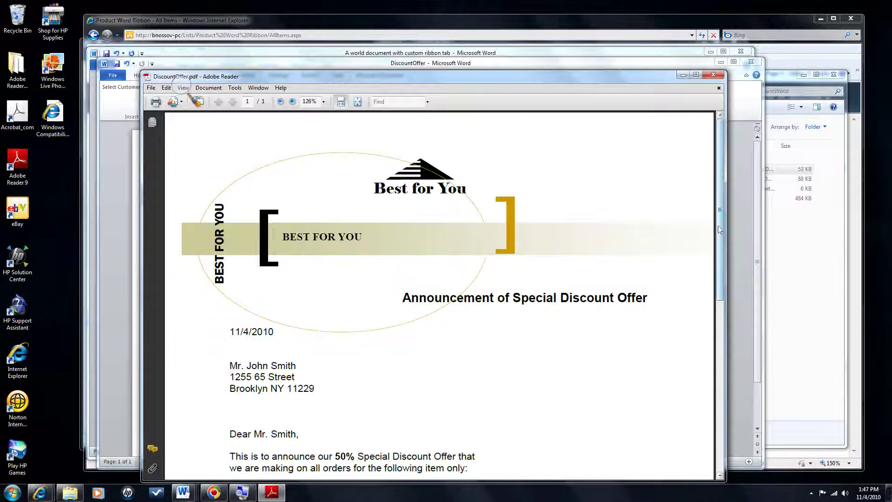
Step: Scroll through DiscountOffer.pdf in Adobe Reader to review the Mercedes-Benz 50% offer letter
mouse_move(720, 230)
mouse_down()
mouse_move(705, 371)
mouse_move(703, 216)
mouse_up()
click(242, 493)
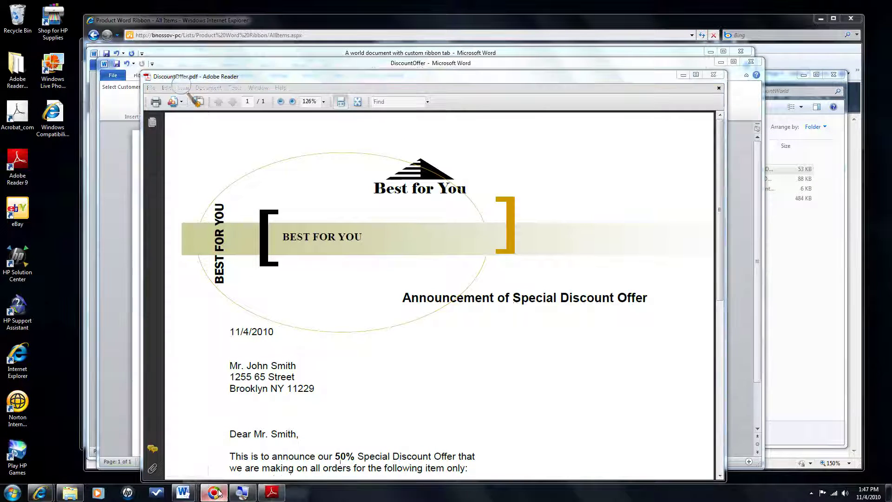